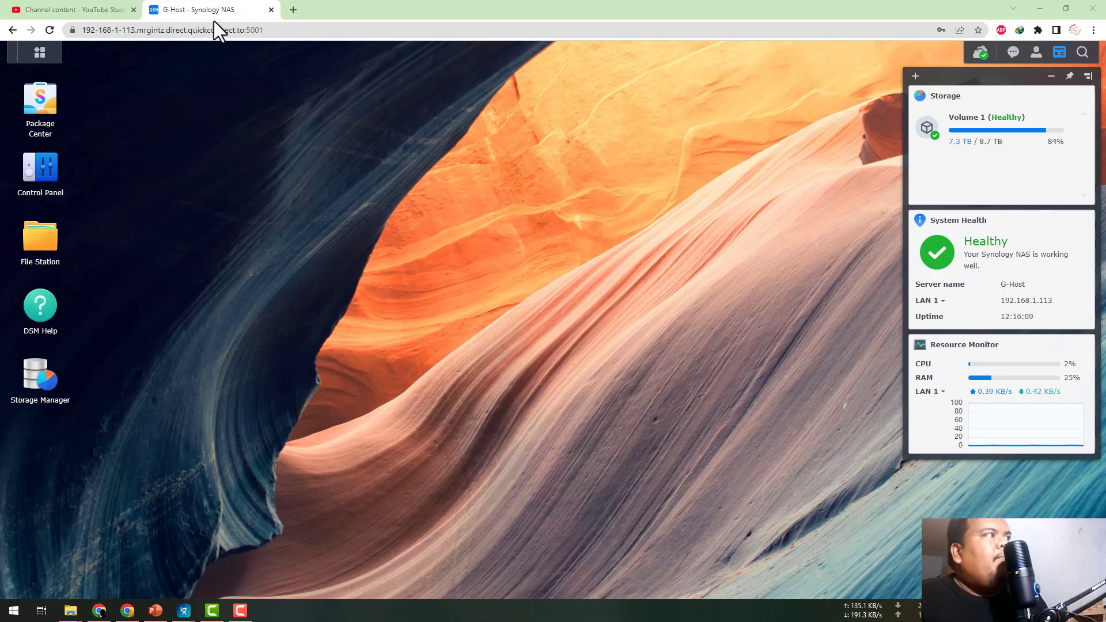
Step: Disable PowerOff task 0 and PowerOn task 0 in the Control Panel's Task Scheduler
{"action": "left_click", "coordinate": [40, 173]}
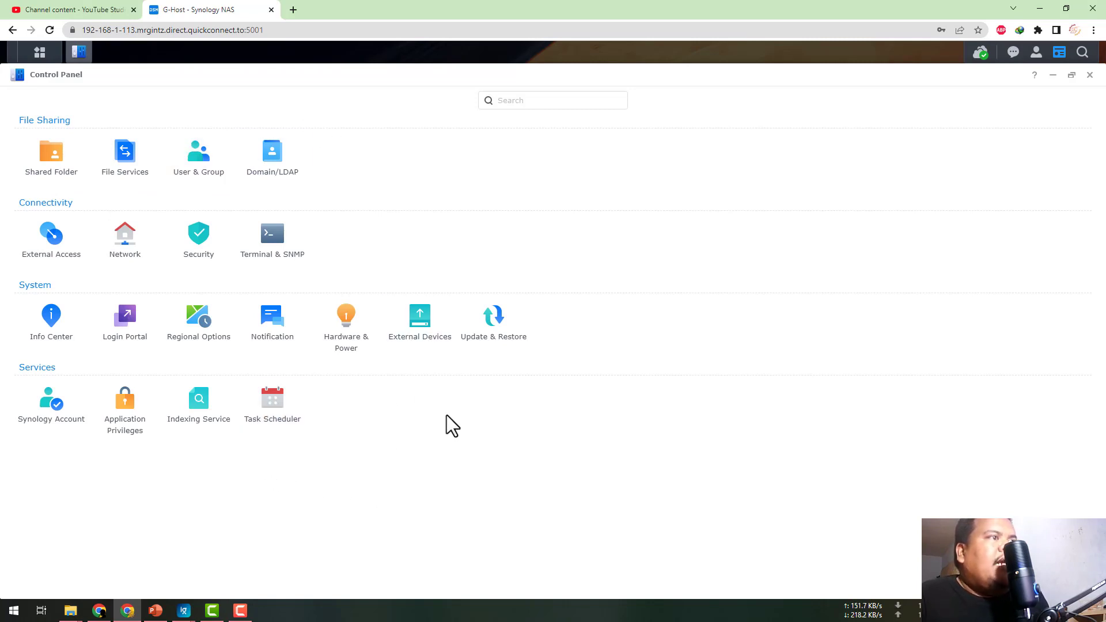
{"action": "left_click", "coordinate": [277, 418]}
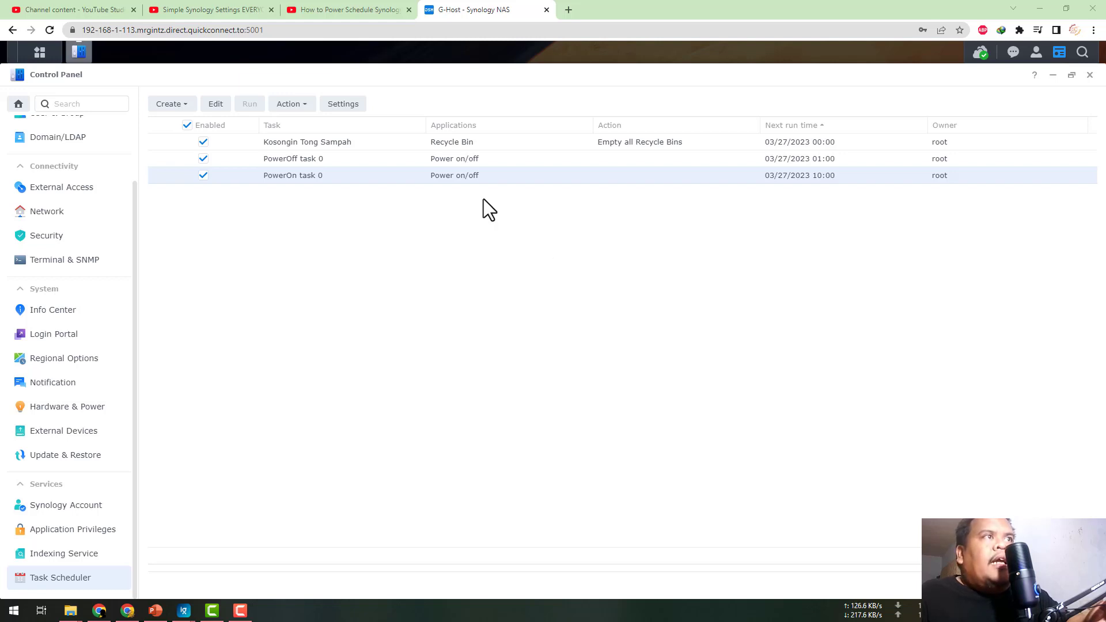
{"action": "left_click", "coordinate": [479, 160]}
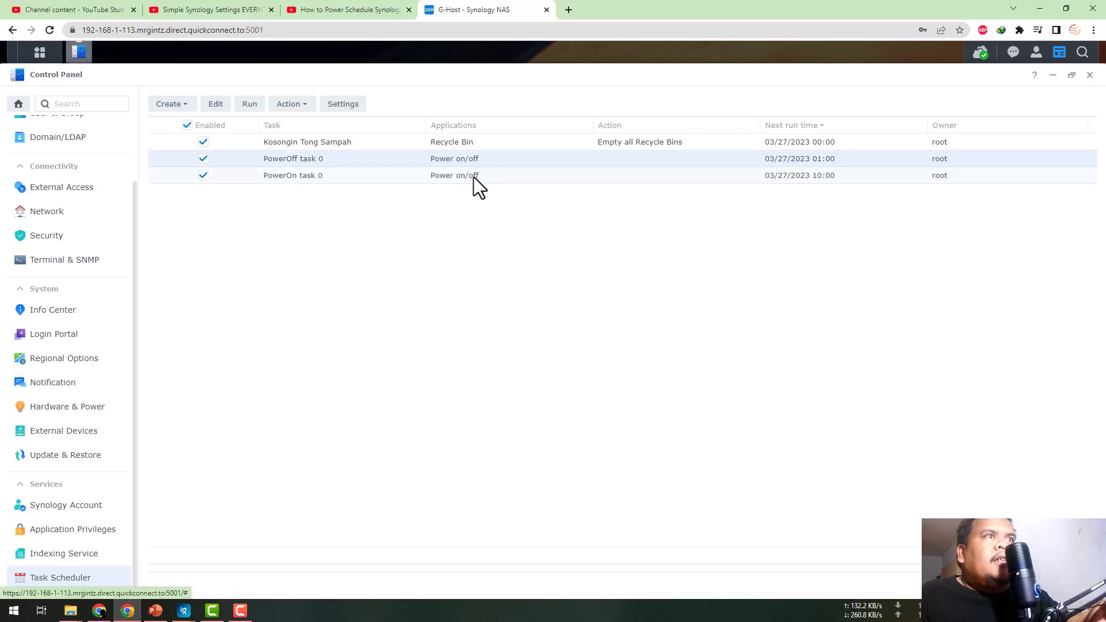
{"action": "left_click", "coordinate": [474, 176]}
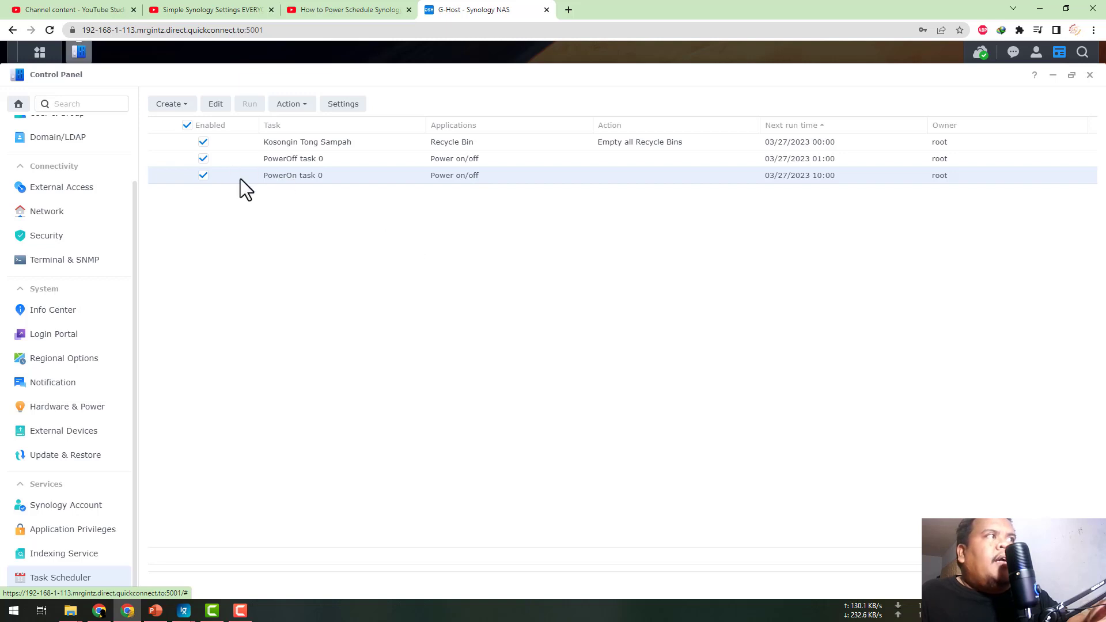
{"action": "left_click", "coordinate": [273, 161]}
{"action": "left_click", "coordinate": [204, 157]}
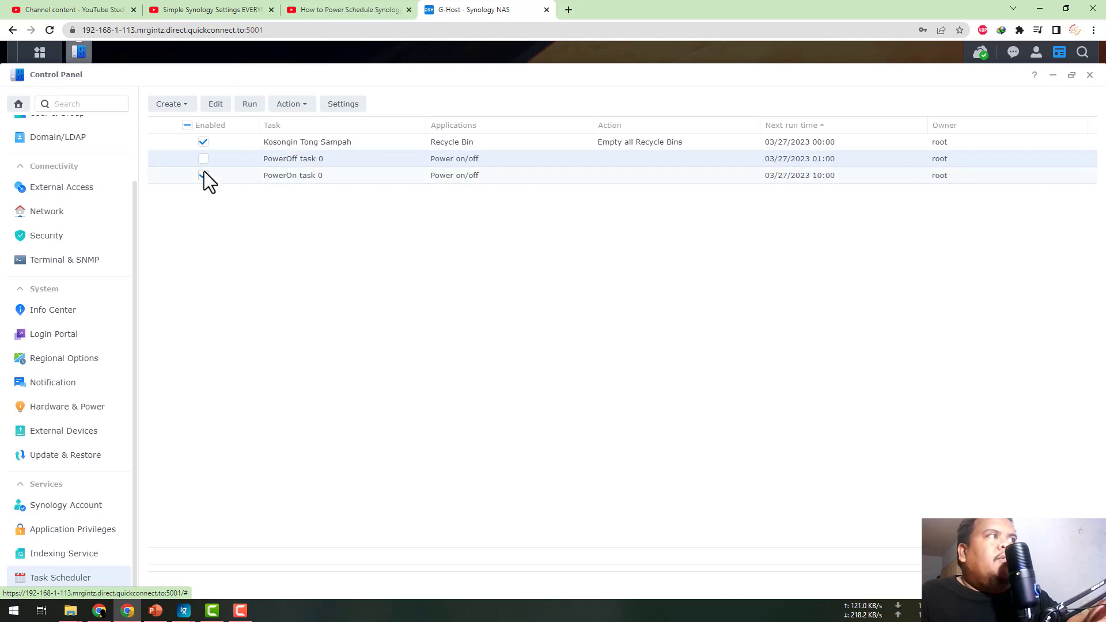
{"action": "left_click", "coordinate": [204, 175]}
Step: Delete PowerOff task 0 and PowerOn task 0 from the scheduled tasks
{"action": "right_click", "coordinate": [301, 160]}
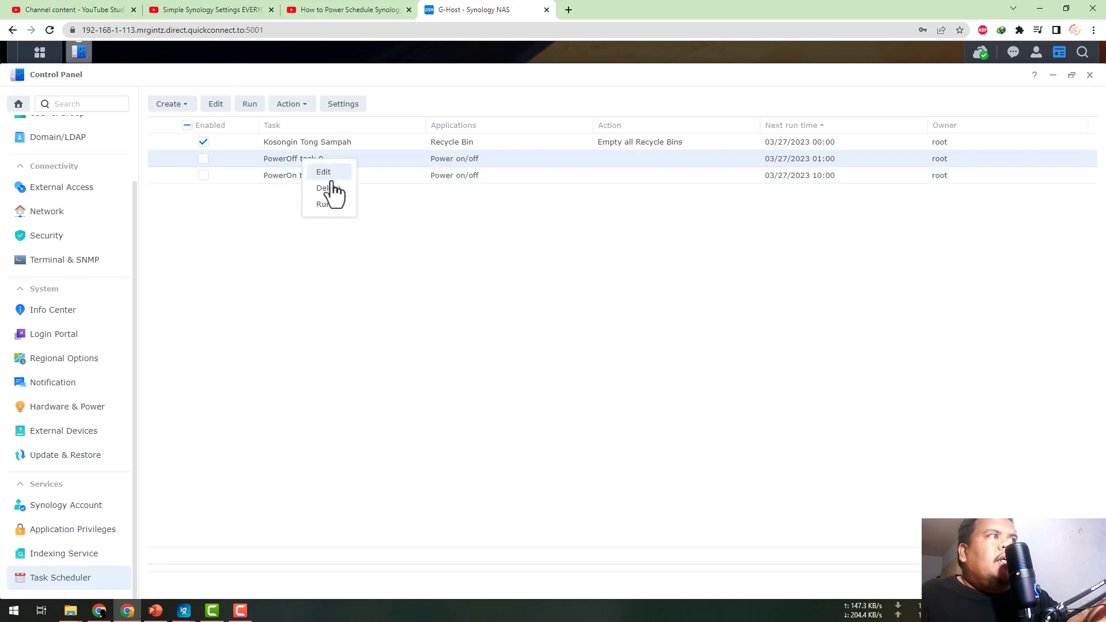
{"action": "left_click", "coordinate": [330, 189]}
{"action": "left_click", "coordinate": [634, 369]}
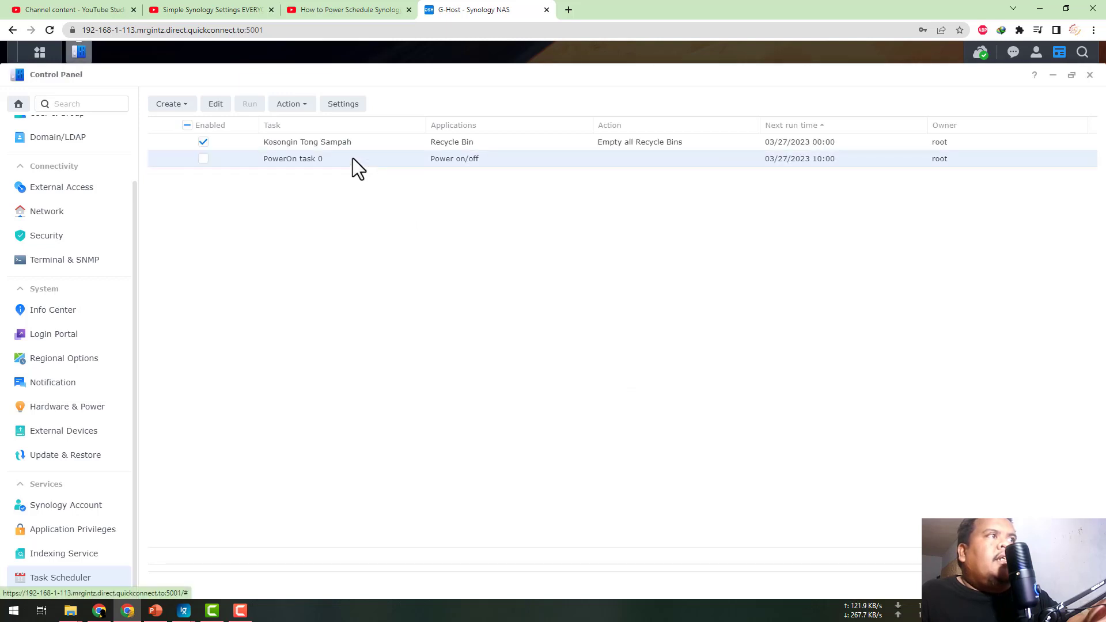
{"action": "right_click", "coordinate": [352, 158]}
{"action": "left_click", "coordinate": [373, 187]}
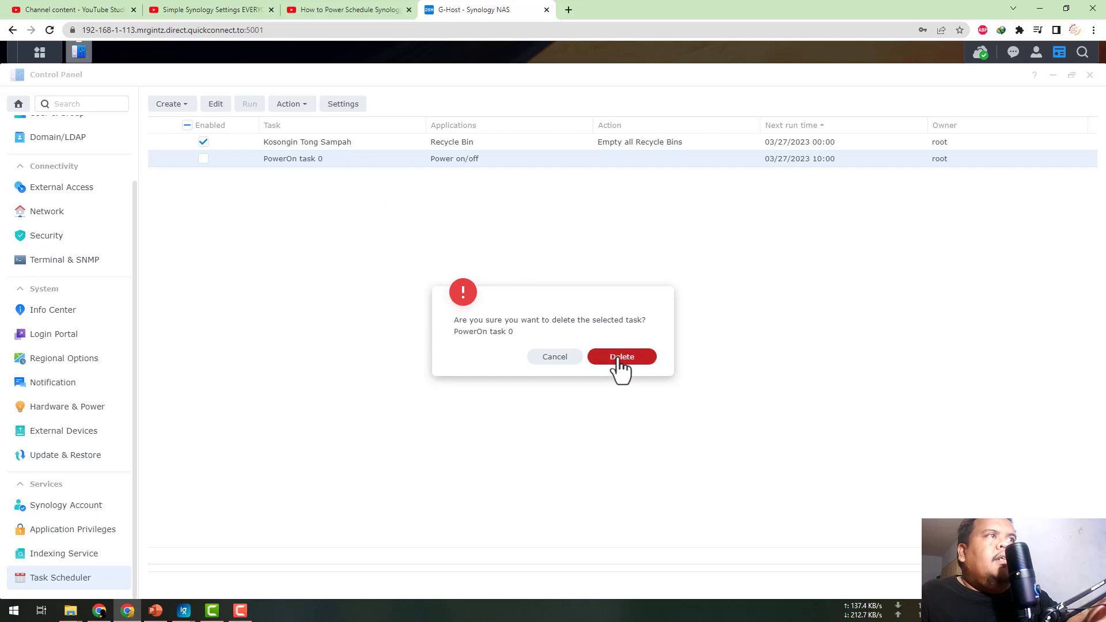
{"action": "left_click", "coordinate": [620, 369]}
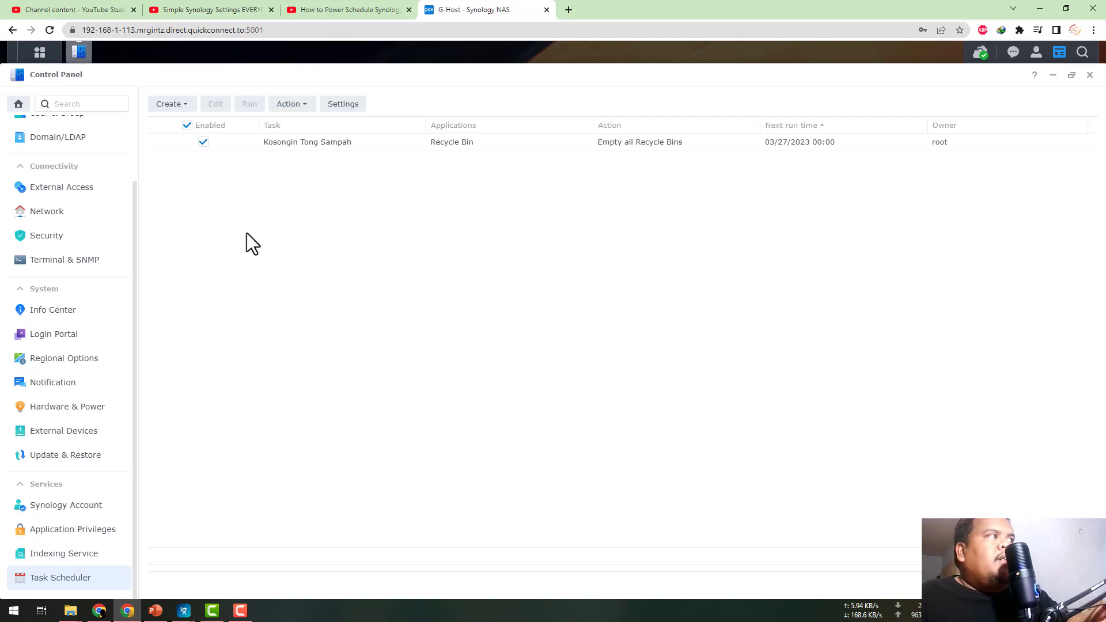
Step: Close the Task Scheduler window and open the Power Schedule settings under Hardware & Power in Control Panel
{"action": "left_click", "coordinate": [1091, 76]}
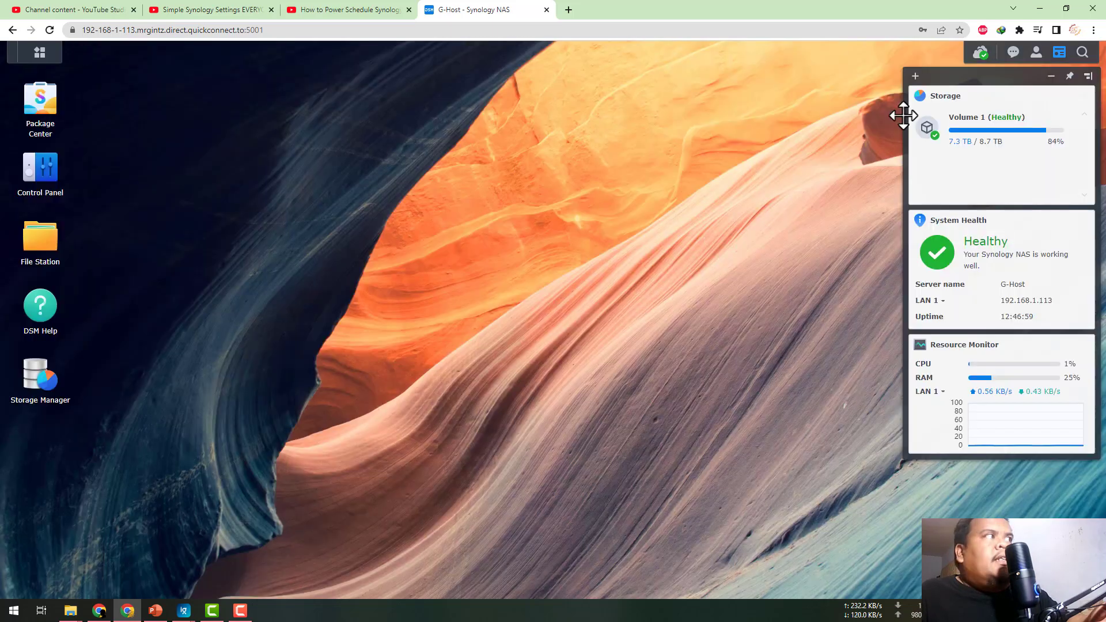
{"action": "left_click", "coordinate": [45, 171]}
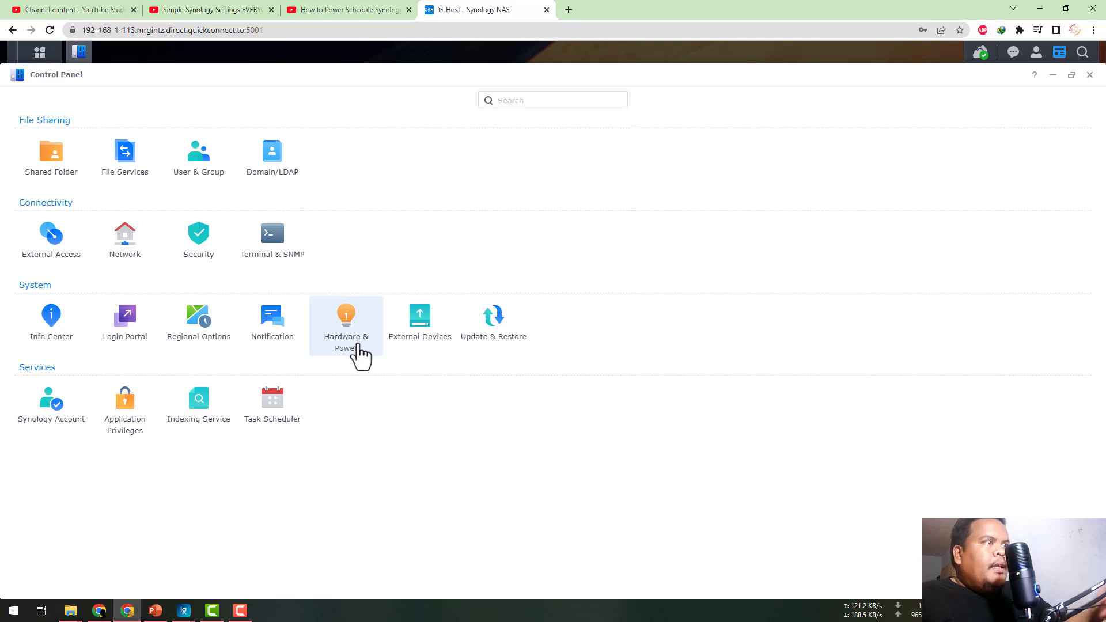
{"action": "left_click", "coordinate": [361, 357]}
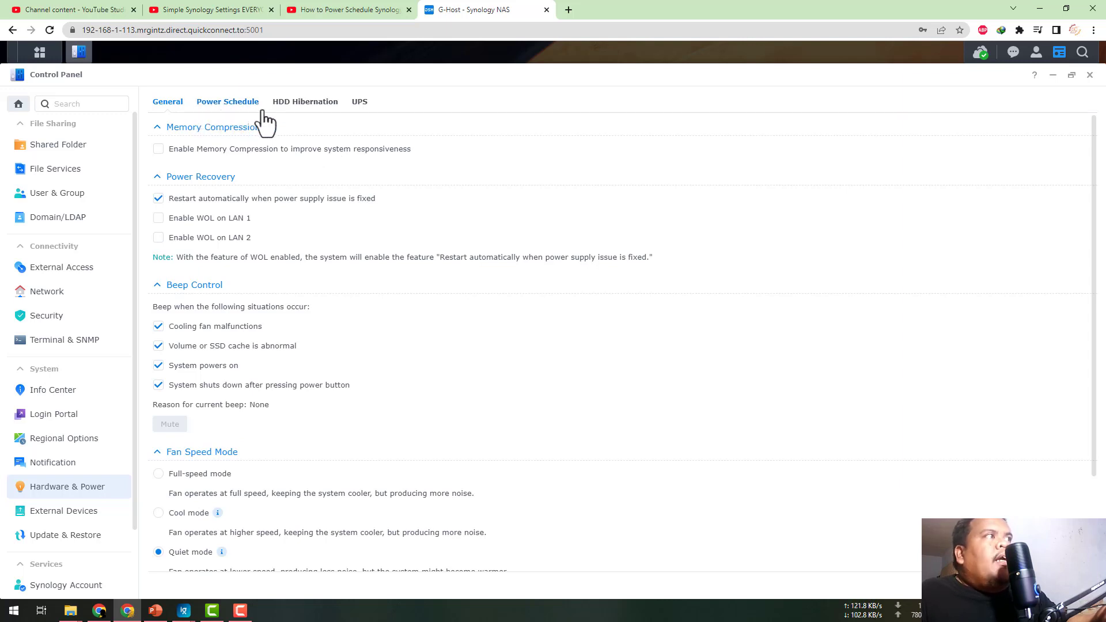
{"action": "left_click", "coordinate": [229, 110]}
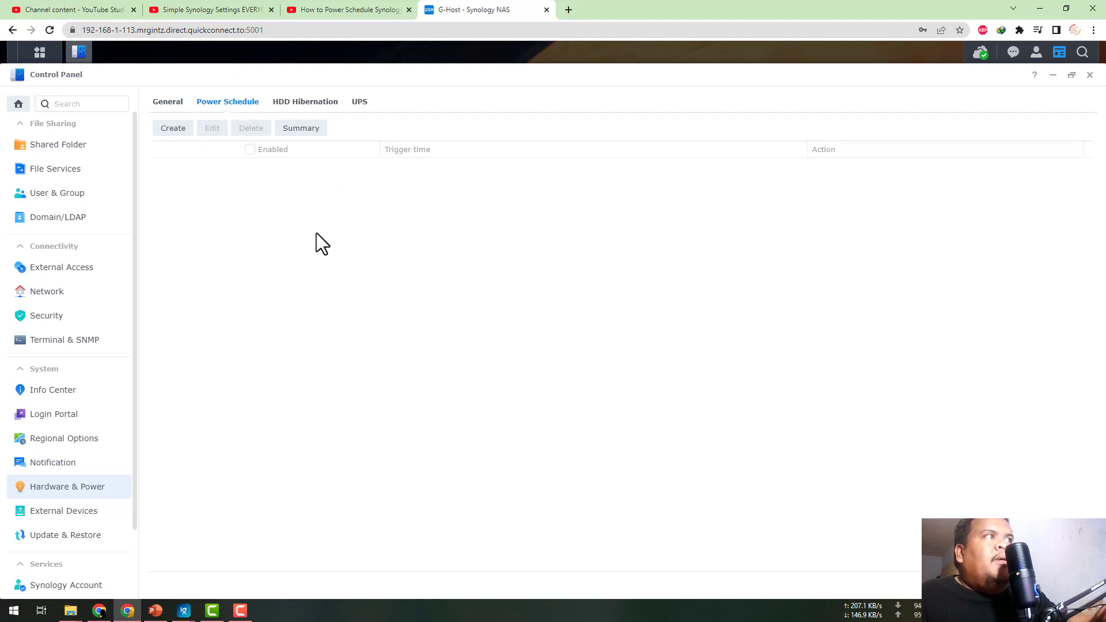
Step: Create an enabled daily Startup schedule at 10:00 and apply the change
{"action": "left_click", "coordinate": [169, 128]}
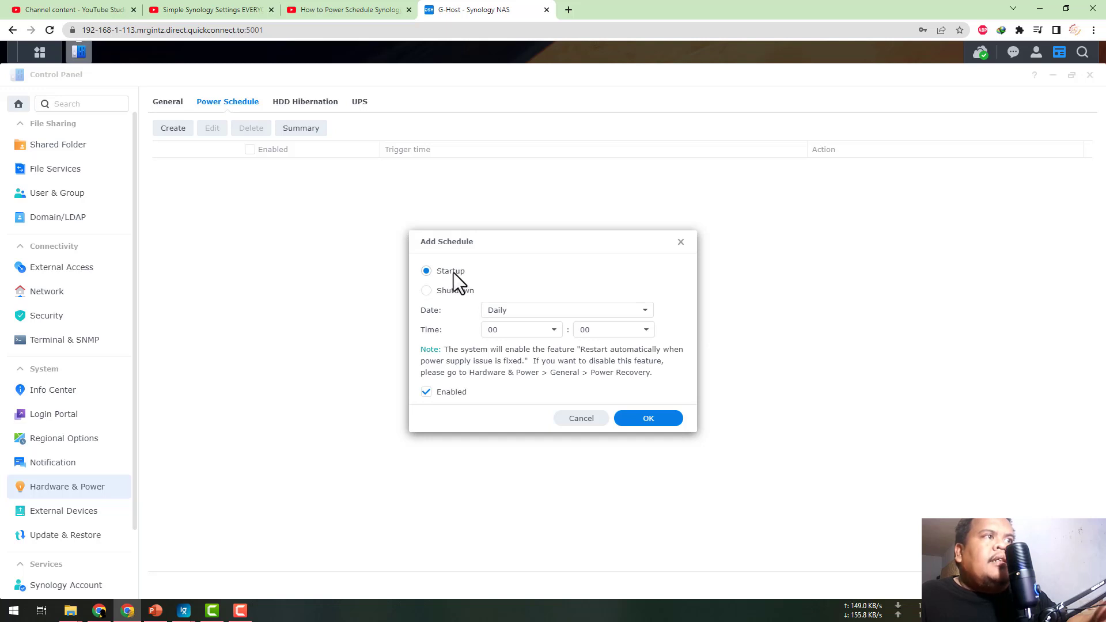
{"action": "left_click", "coordinate": [521, 319]}
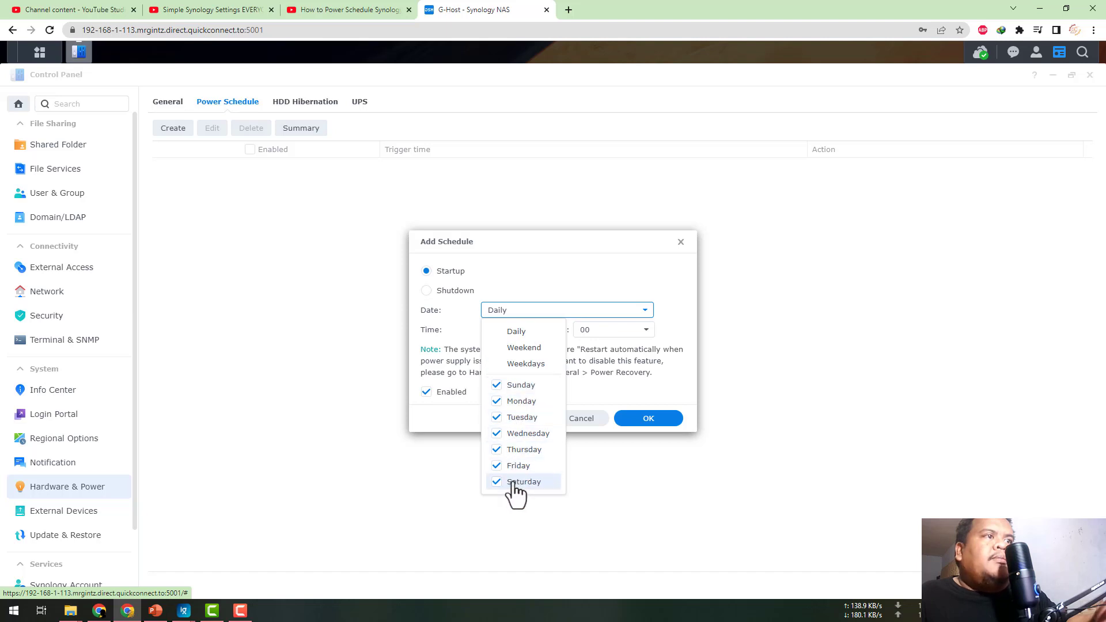
{"action": "left_click", "coordinate": [529, 318]}
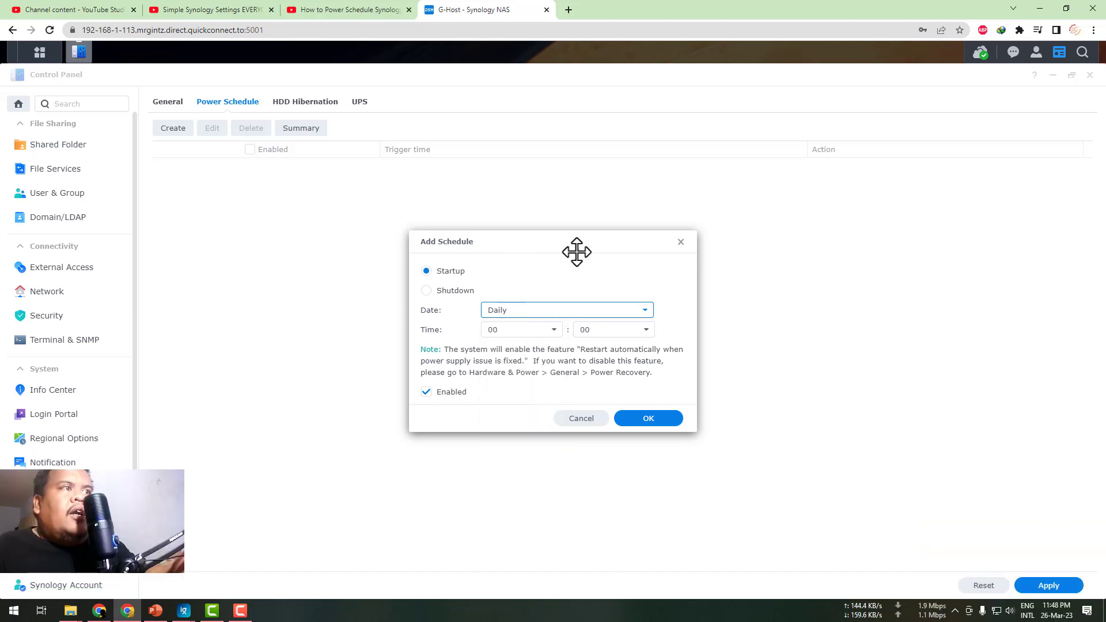
{"action": "left_click", "coordinate": [515, 332]}
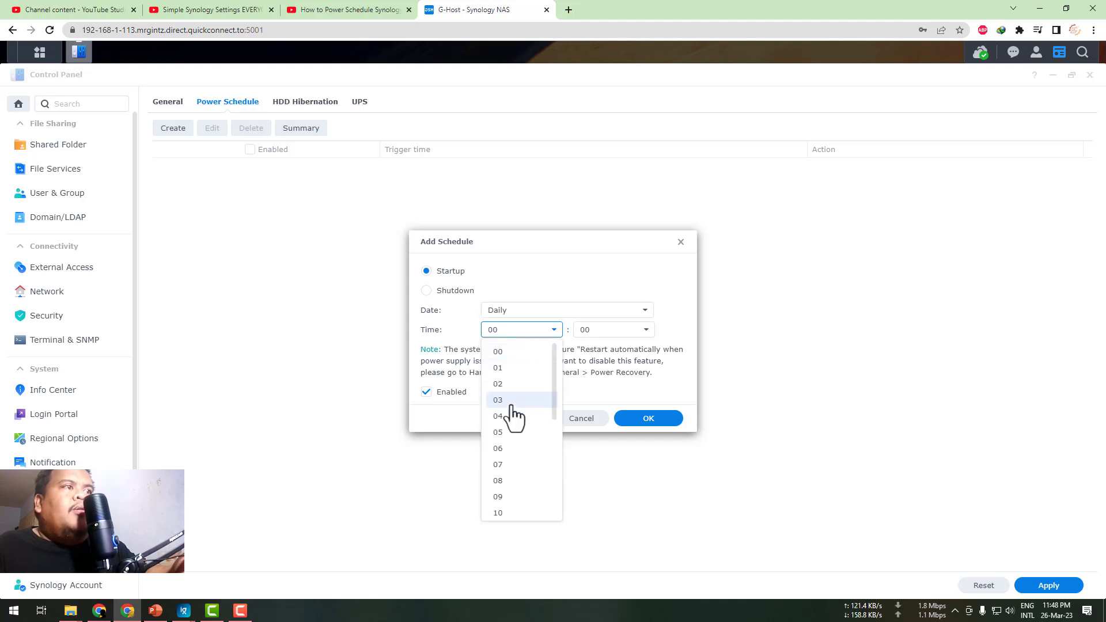
{"action": "scroll", "coordinate": [514, 413], "scroll_direction": "down", "scroll_amount": 1}
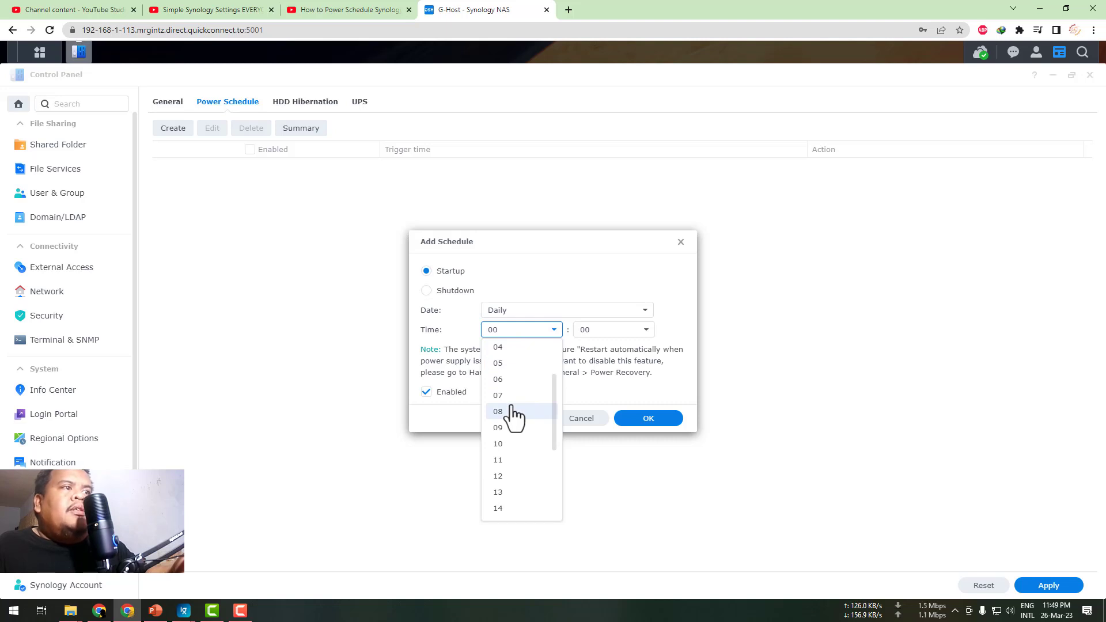
{"action": "left_click", "coordinate": [501, 445]}
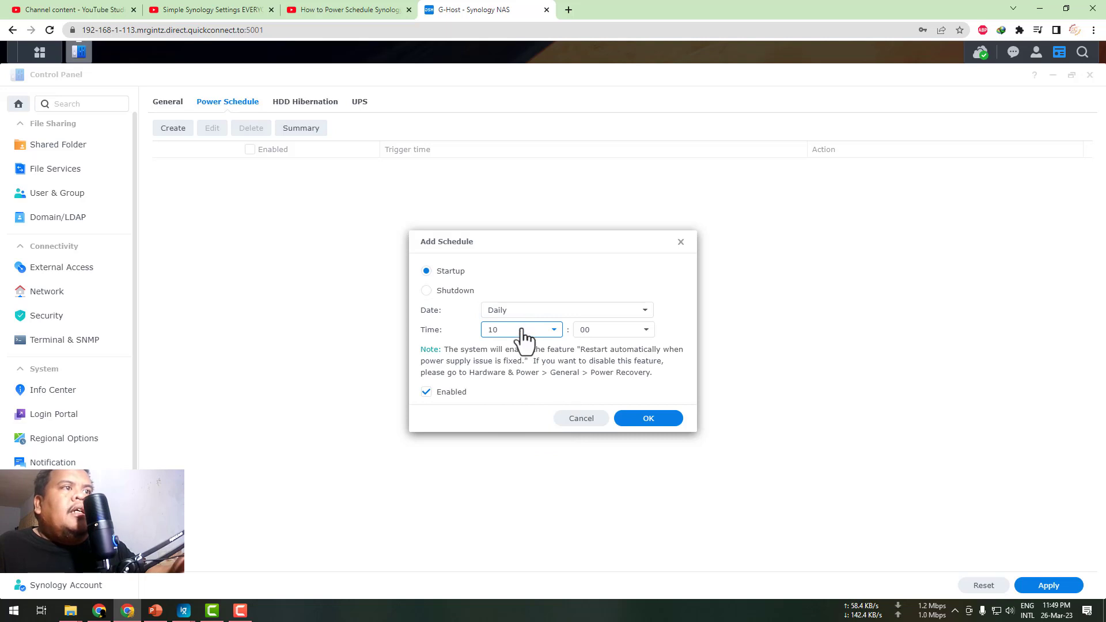
{"action": "left_click", "coordinate": [641, 425]}
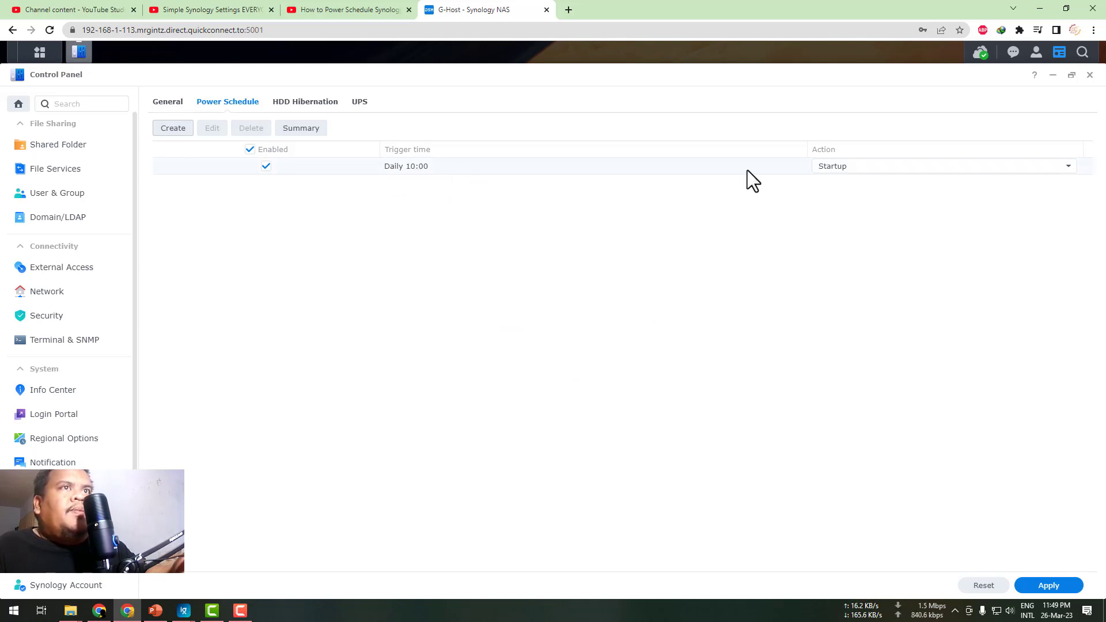
{"action": "left_click", "coordinate": [1049, 586]}
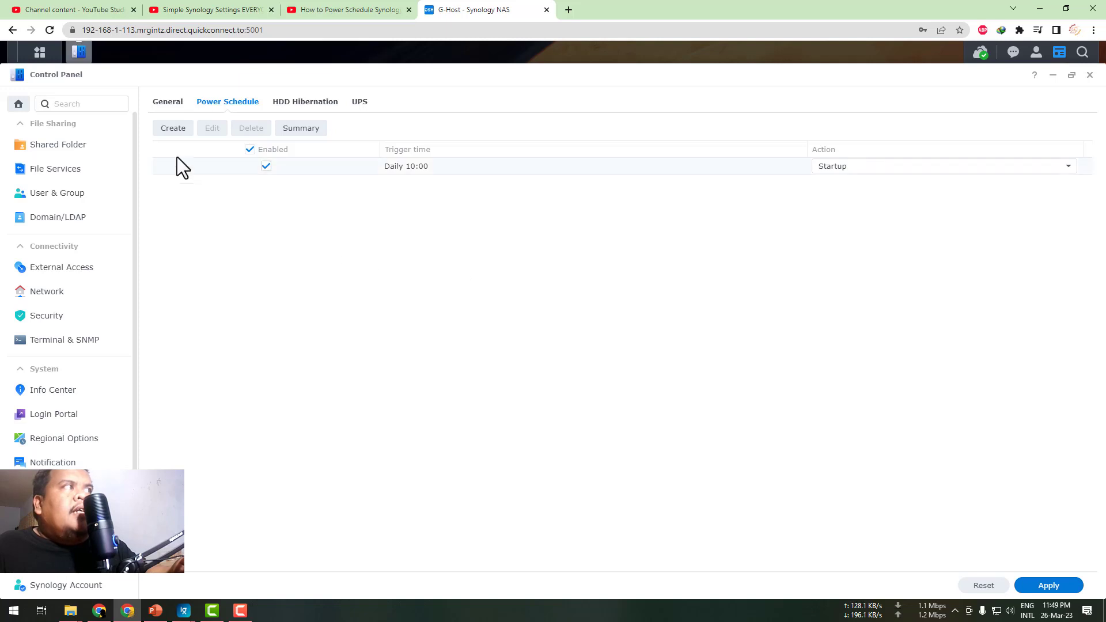
Step: Add an enabled daily Shutdown schedule at 01:00 and apply the change
{"action": "left_click", "coordinate": [175, 130]}
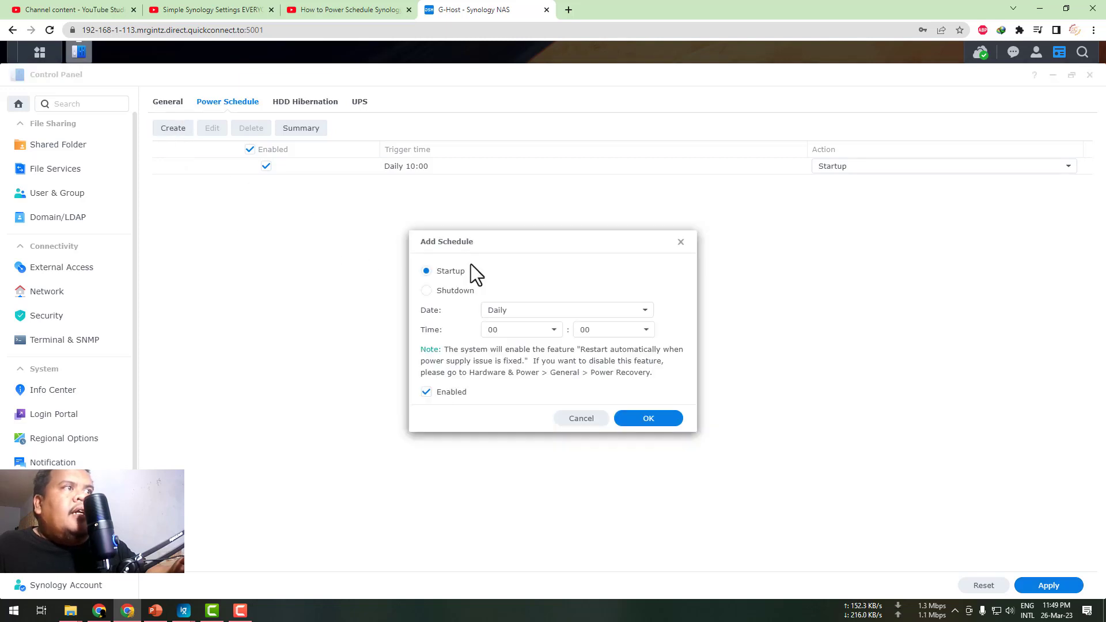
{"action": "left_click", "coordinate": [445, 292]}
{"action": "left_click", "coordinate": [524, 316]}
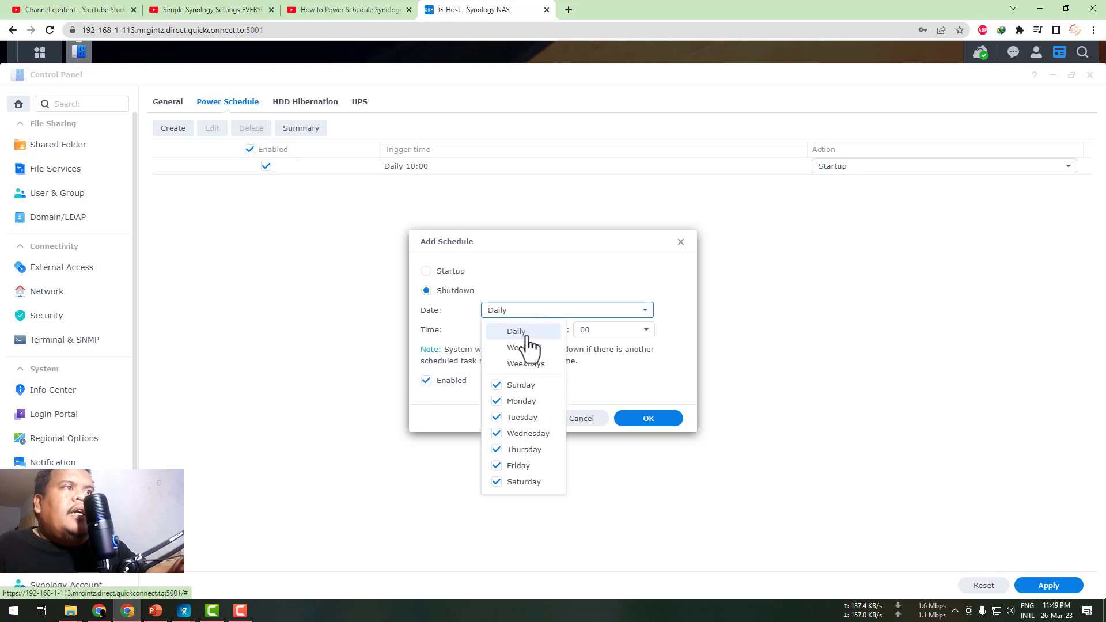
{"action": "left_click", "coordinate": [545, 278]}
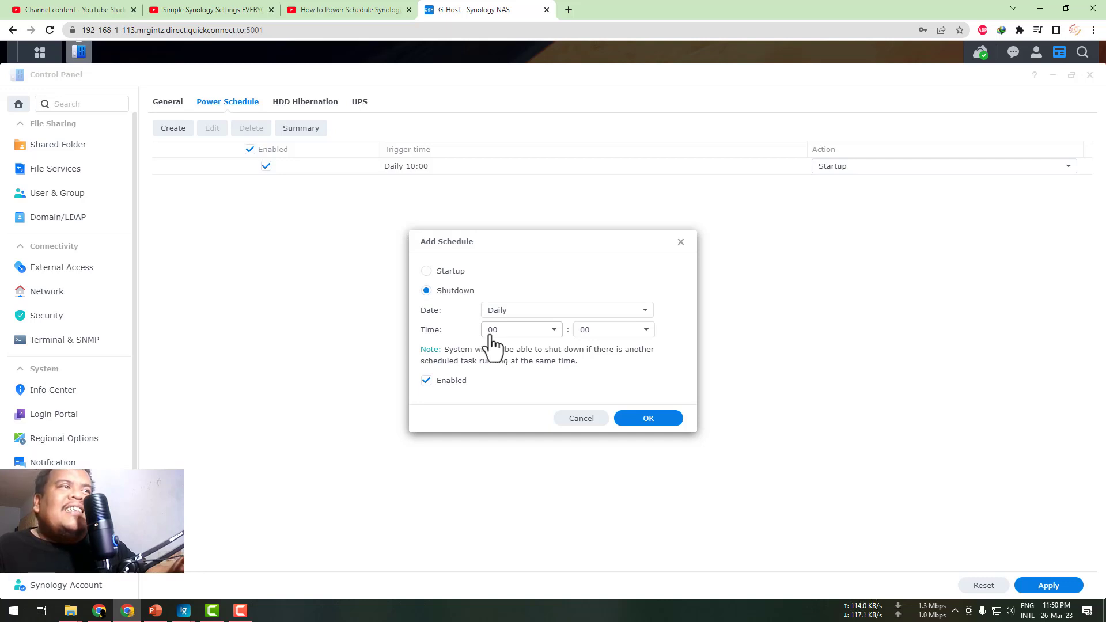
{"action": "left_click", "coordinate": [521, 333]}
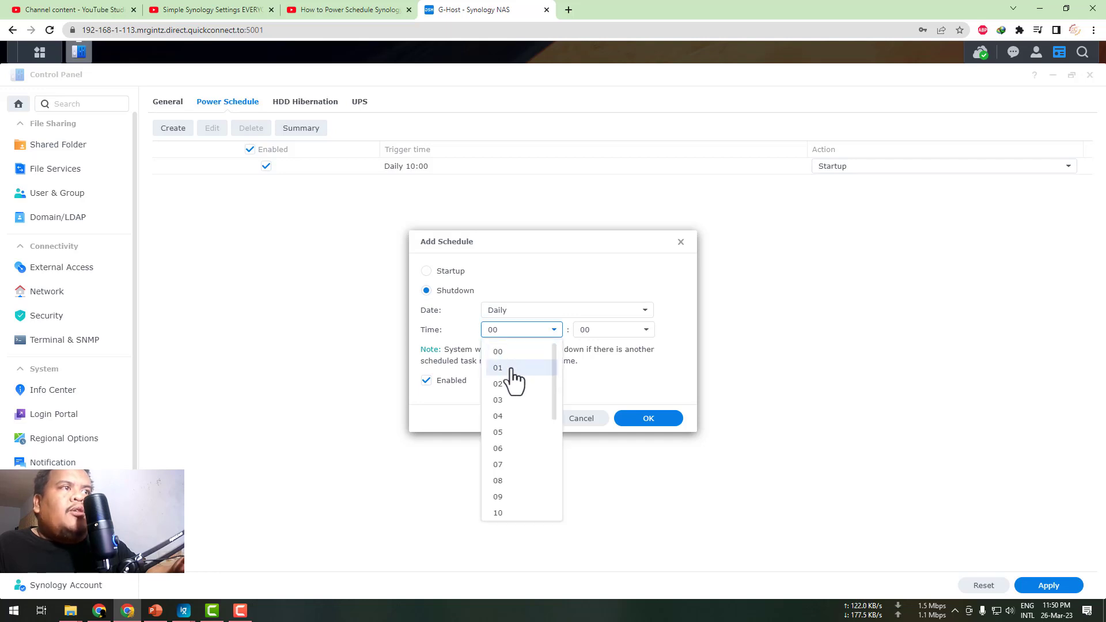
{"action": "left_click", "coordinate": [512, 369]}
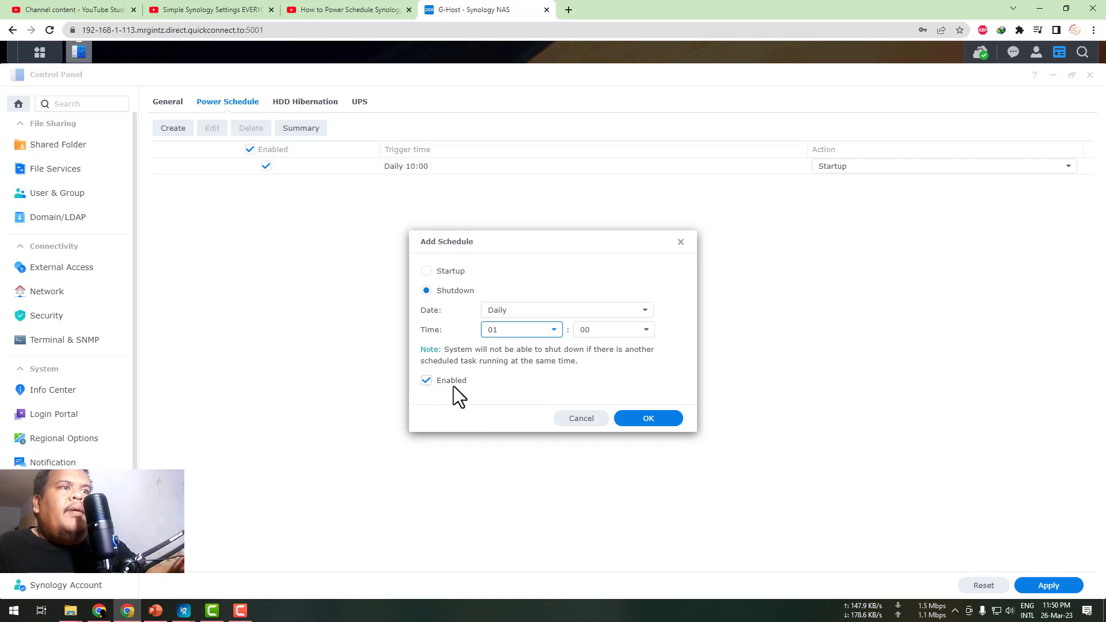
{"action": "left_click", "coordinate": [640, 422]}
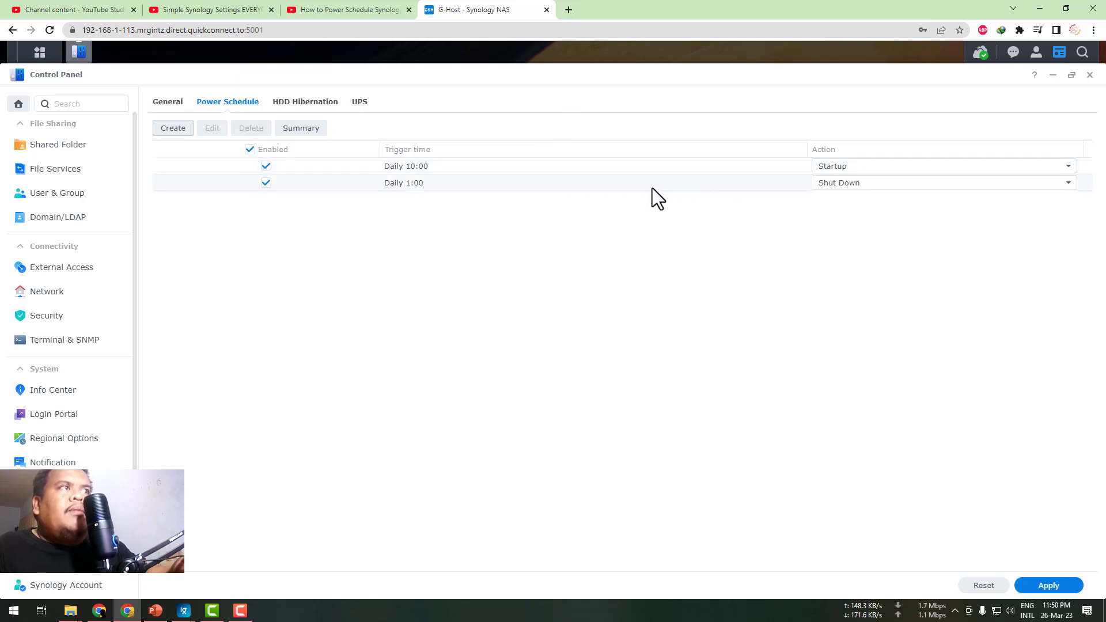
{"action": "left_click", "coordinate": [1049, 585]}
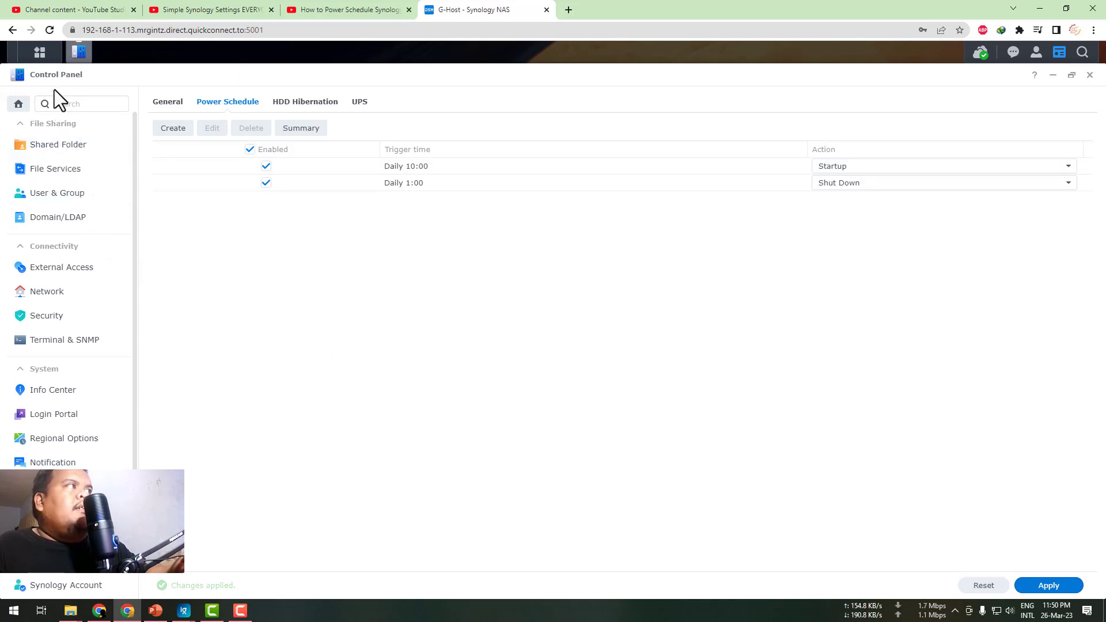
Step: Open the Task Scheduler to check its list for the power on and off tasks
{"action": "scroll", "coordinate": [92, 346], "scroll_direction": "down", "scroll_amount": 2}
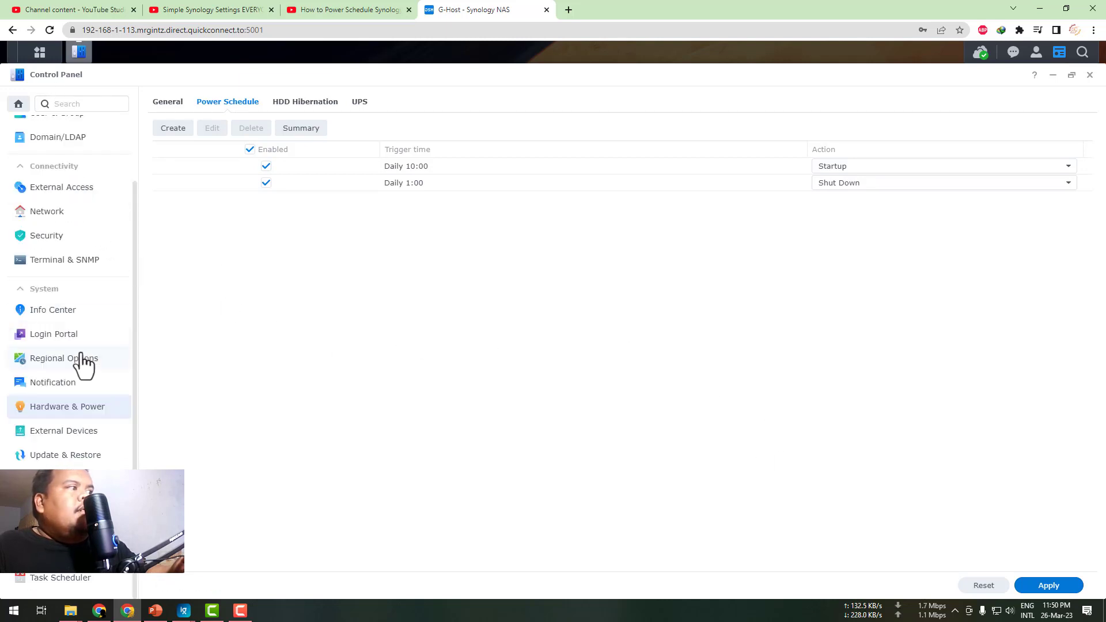
{"action": "left_click", "coordinate": [74, 583]}
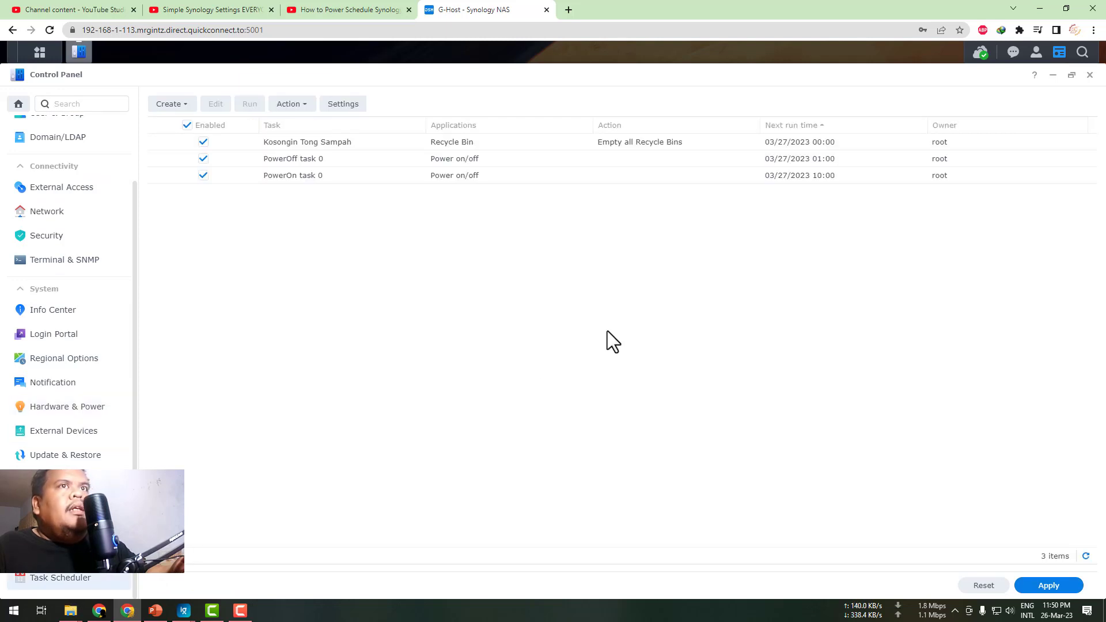